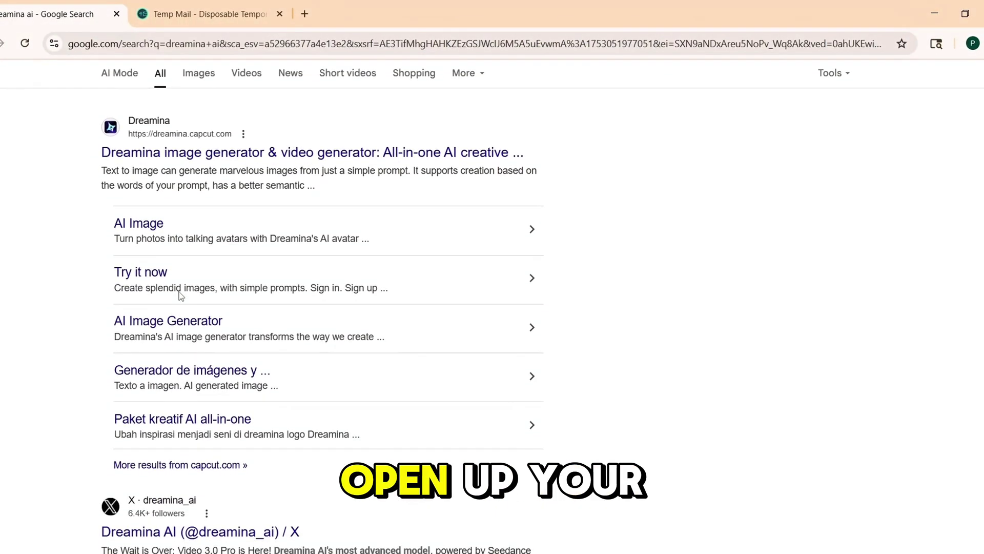
Open the Dreamina site from the search results and bring up its email sign-in form.
{"action": "left_click", "coordinate": [273, 153]}
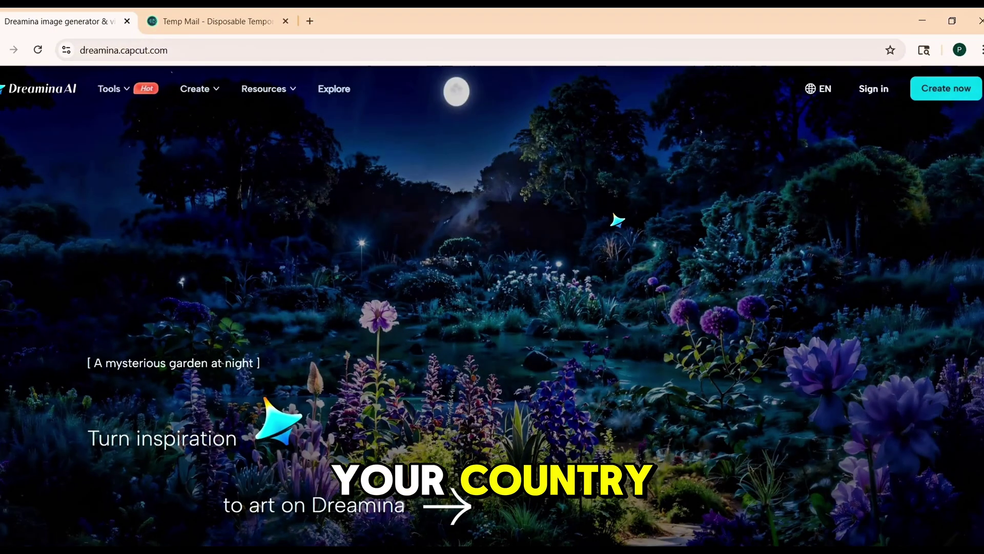
{"action": "left_click", "coordinate": [953, 91]}
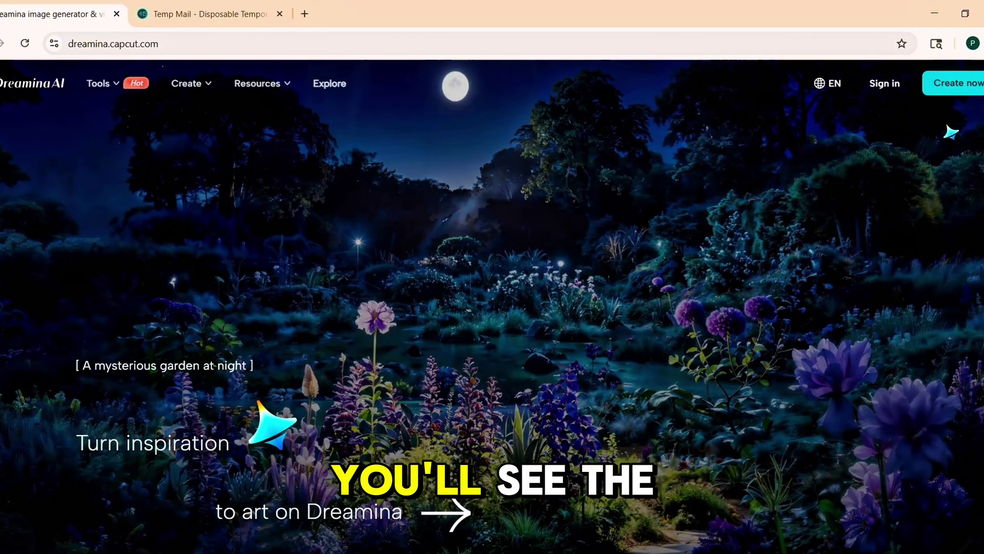
{"action": "left_click", "coordinate": [967, 86]}
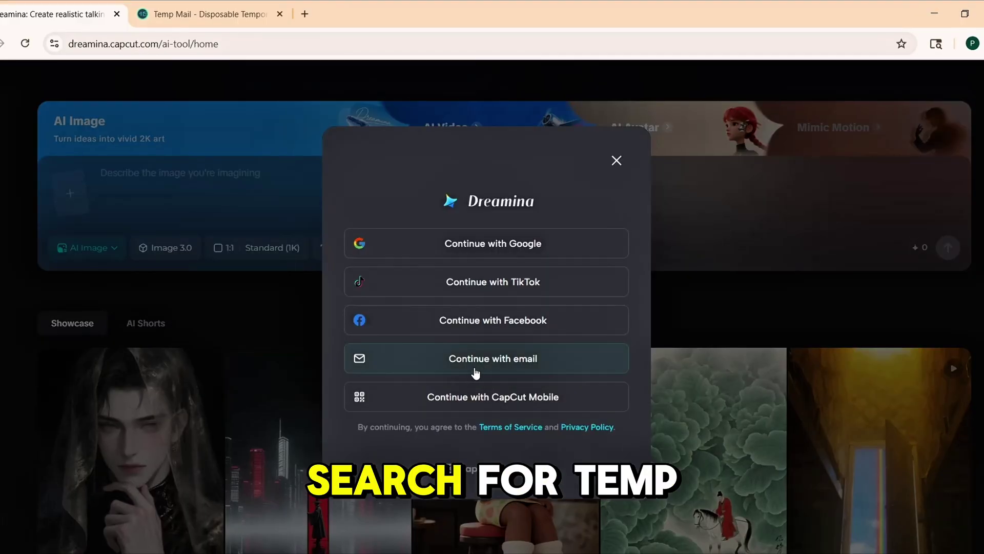
{"action": "left_click", "coordinate": [502, 355]}
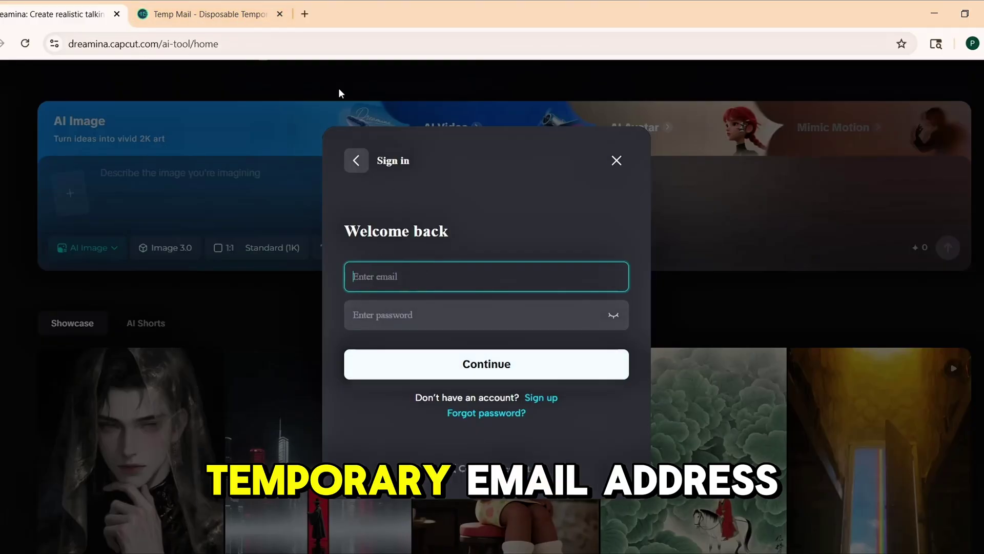
{"action": "left_click", "coordinate": [242, 2]}
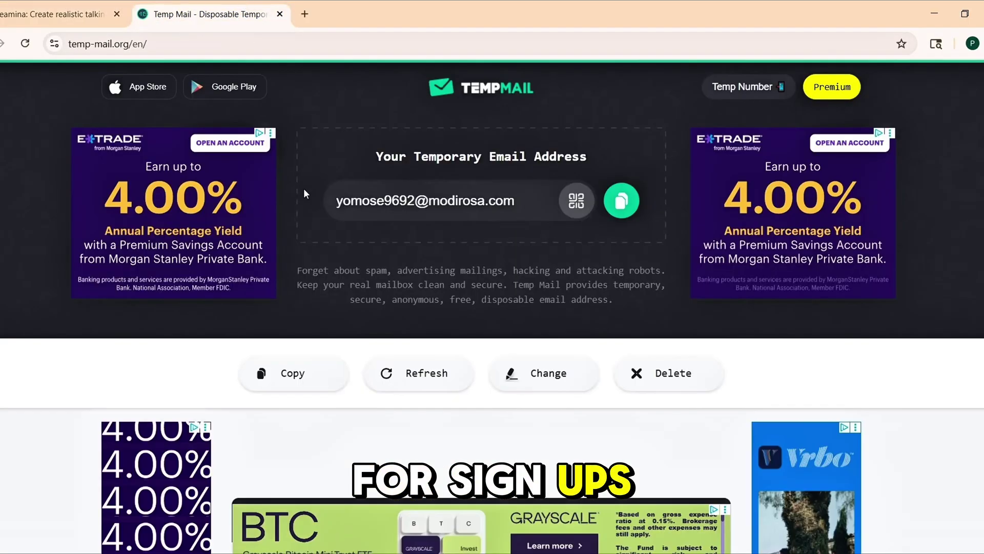
{"action": "left_click", "coordinate": [622, 205]}
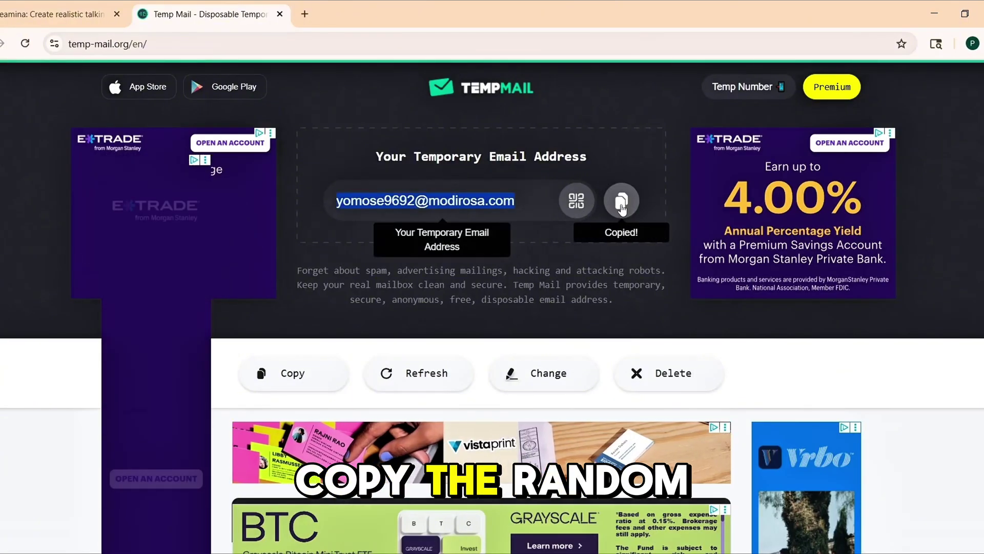
{"action": "left_click", "coordinate": [56, 14]}
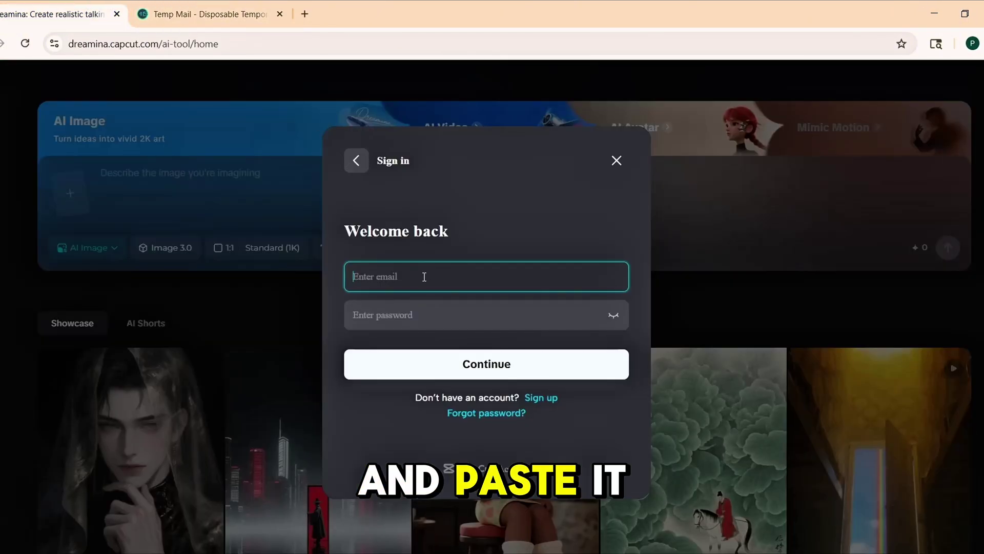
{"action": "left_click", "coordinate": [403, 323]}
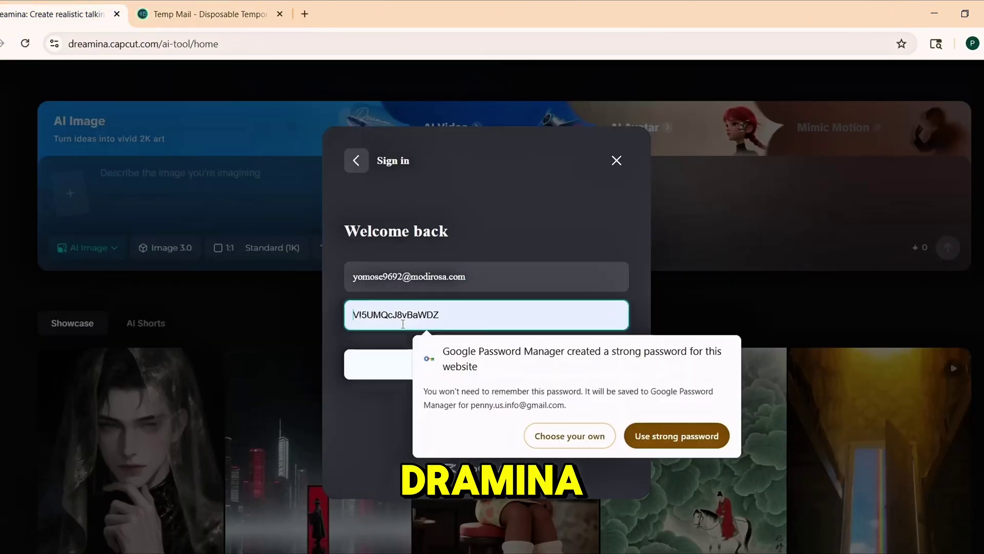
{"action": "left_click", "coordinate": [665, 437]}
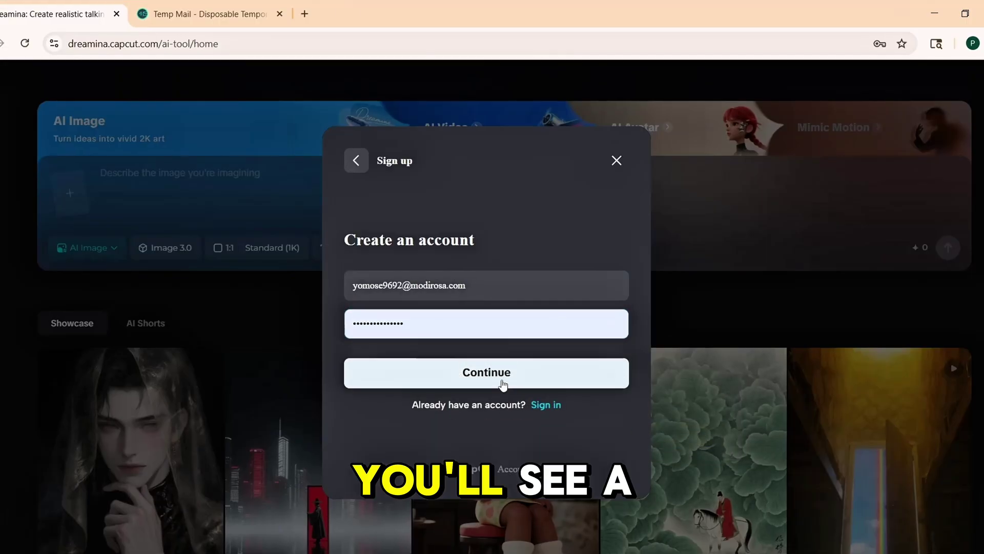
{"action": "left_click", "coordinate": [502, 382]}
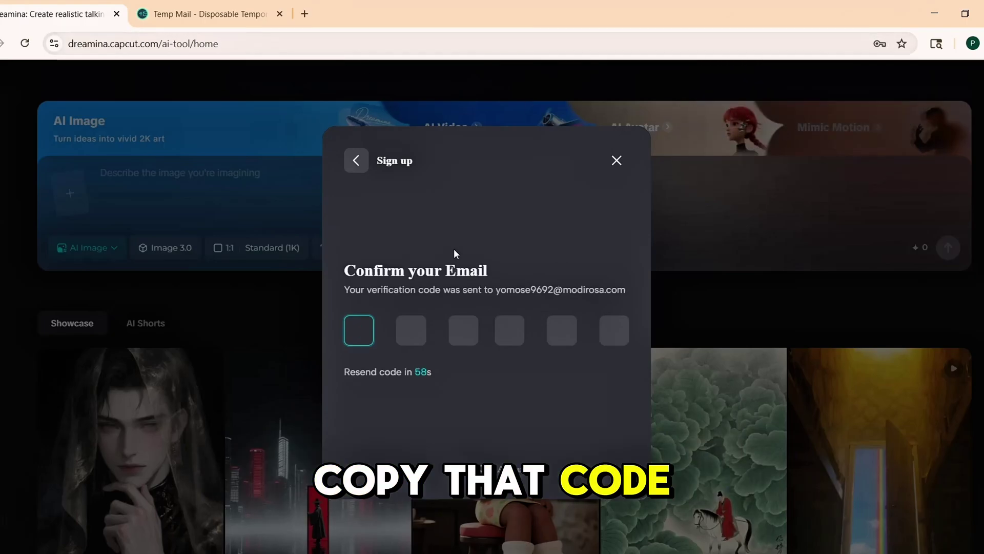
Get the verification code from the Dreamina message in Temp Mail and enter it in place of the wrong characters in the email confirmation.
{"action": "left_click", "coordinate": [222, 6]}
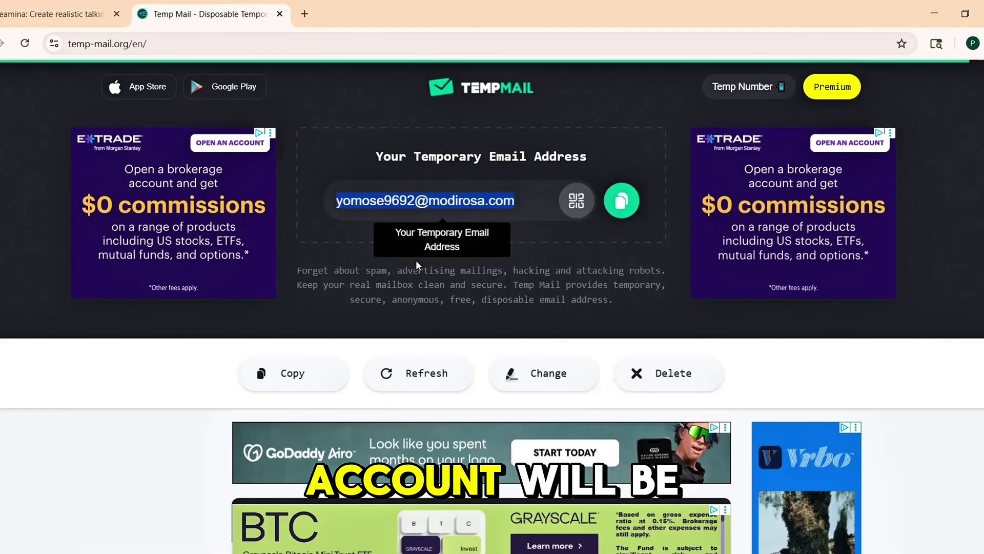
{"action": "scroll", "coordinate": [488, 369], "scroll_direction": "down", "scroll_amount": 5}
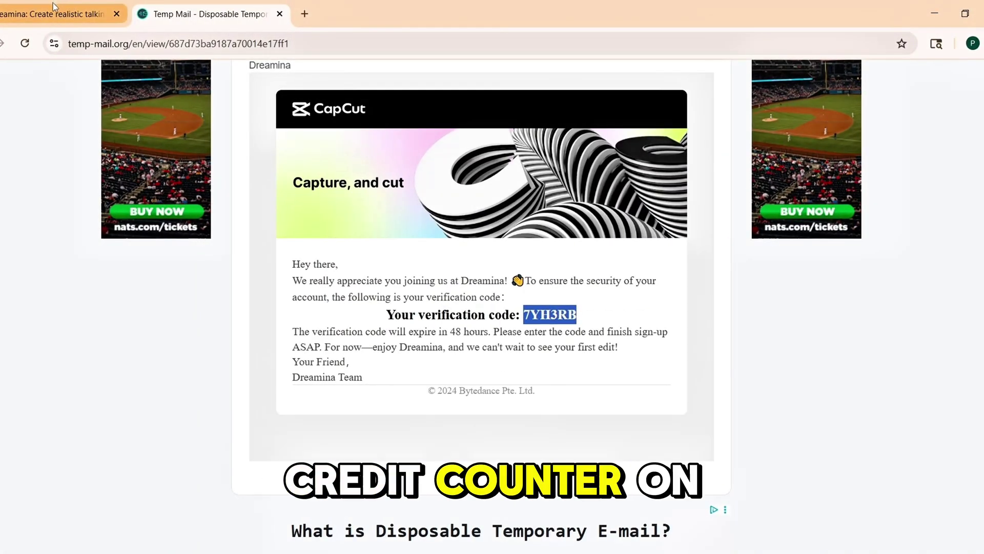
{"action": "left_click", "coordinate": [53, 4]}
{"action": "key", "text": "BackSpace"}
{"action": "key", "text": "BackSpace"}
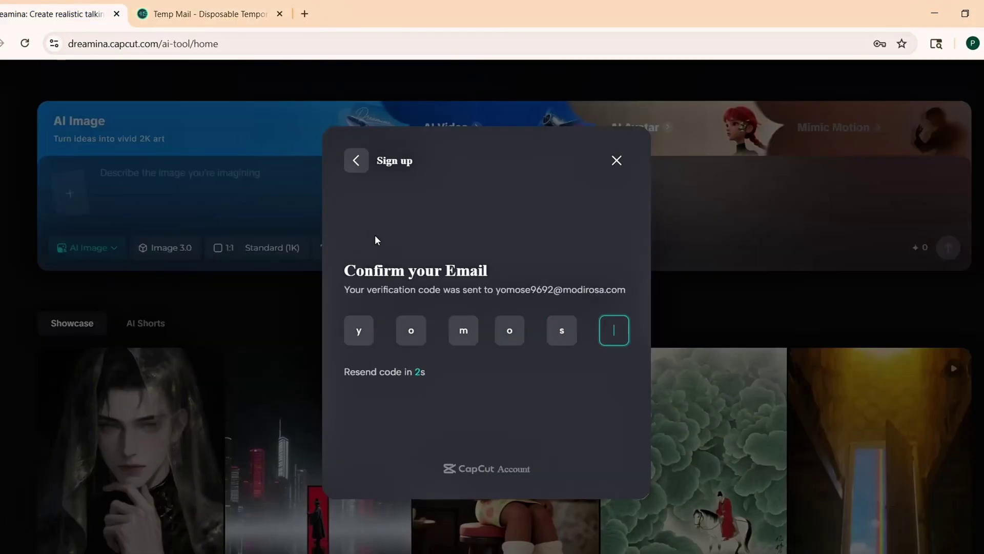
{"action": "key", "text": "BackSpace"}
{"action": "key", "text": "BackSpace"}
{"action": "key", "text": "BackSpace"}
{"action": "key", "text": "BackSpace"}
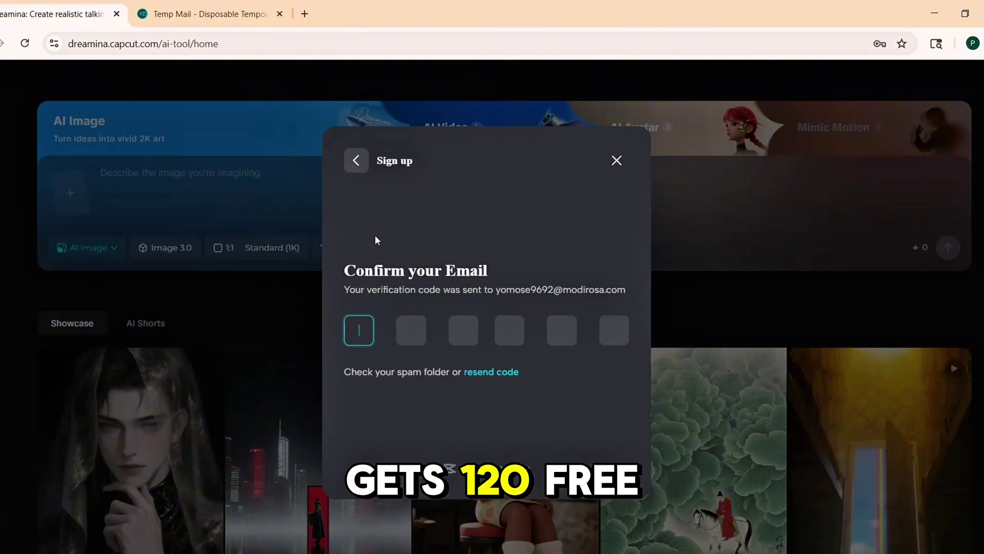
{"action": "key", "text": "ctrl+v"}
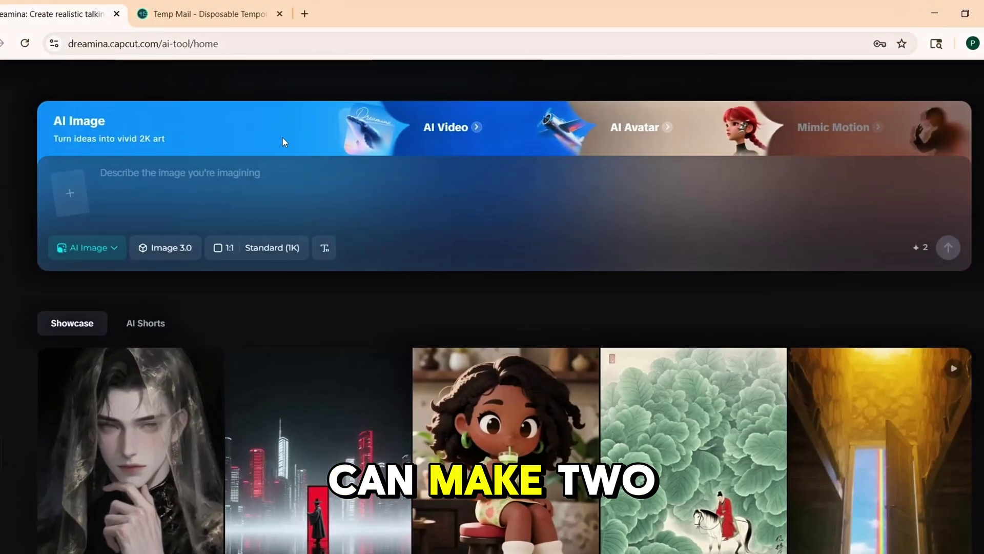
Generate a 16:9, 5 s Video 3.0 clip of a lone hooded figure with a glowing lantern on a stormy cliff, and preview it.
{"action": "left_click", "coordinate": [465, 127]}
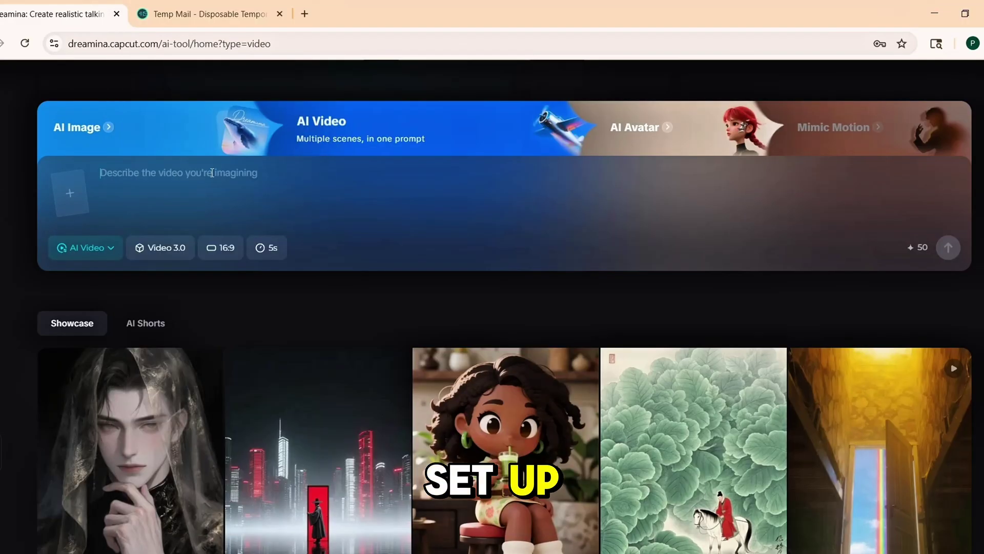
{"action": "key", "text": "ctrl+v"}
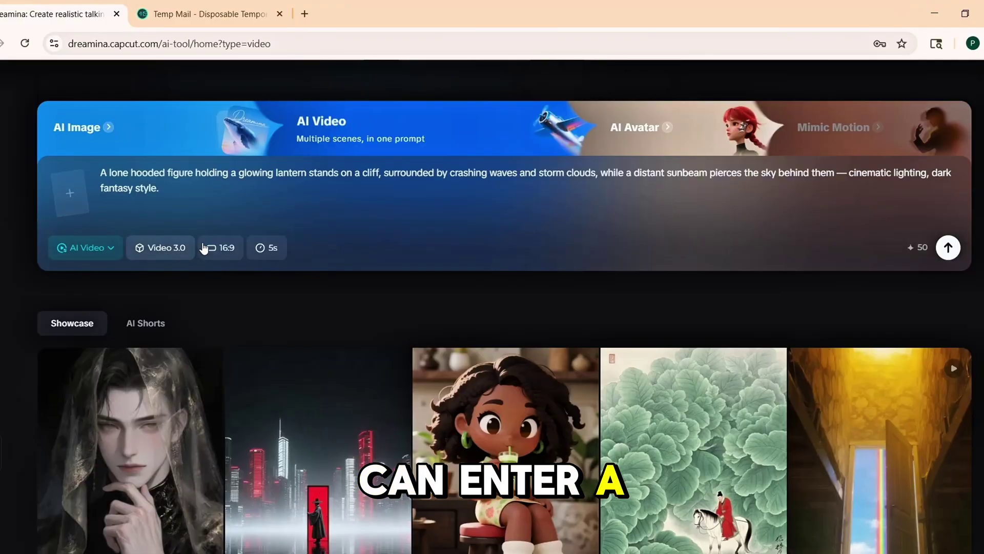
{"action": "left_click", "coordinate": [108, 249]}
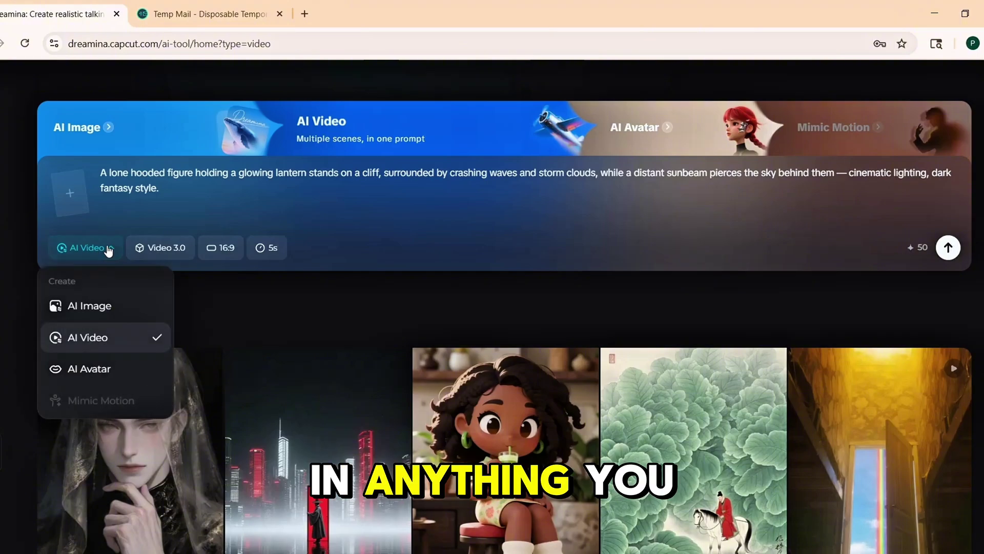
{"action": "left_click", "coordinate": [178, 255]}
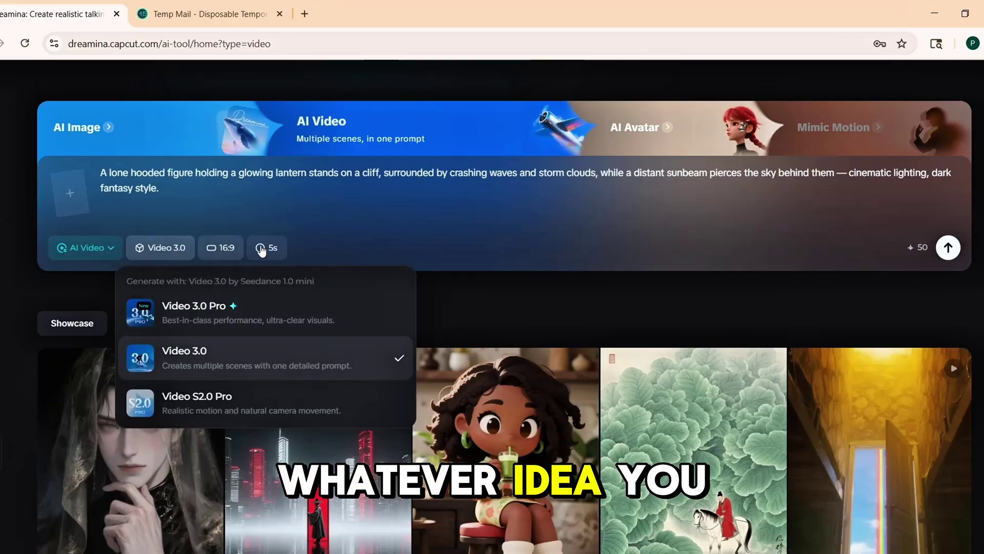
{"action": "left_click", "coordinate": [952, 248]}
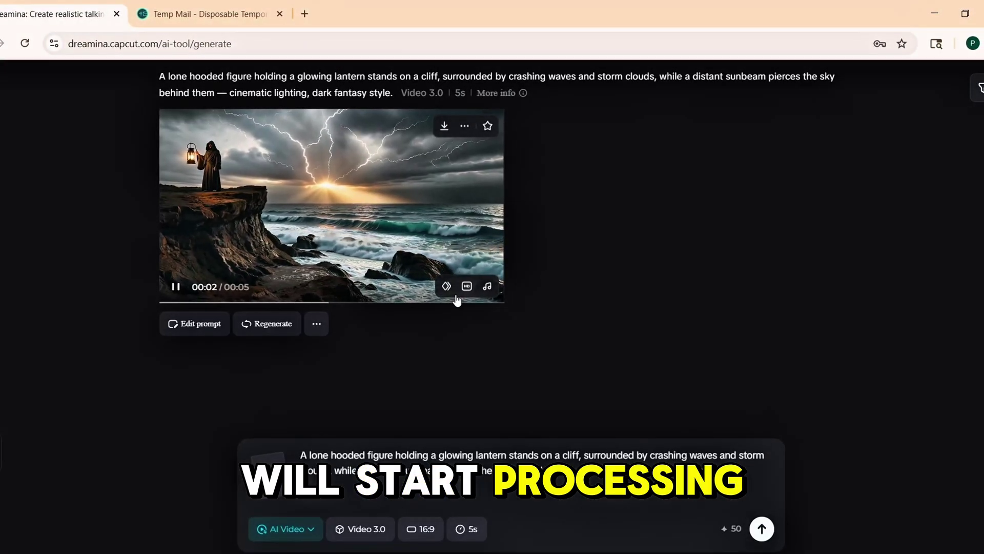
{"action": "left_click", "coordinate": [325, 208]}
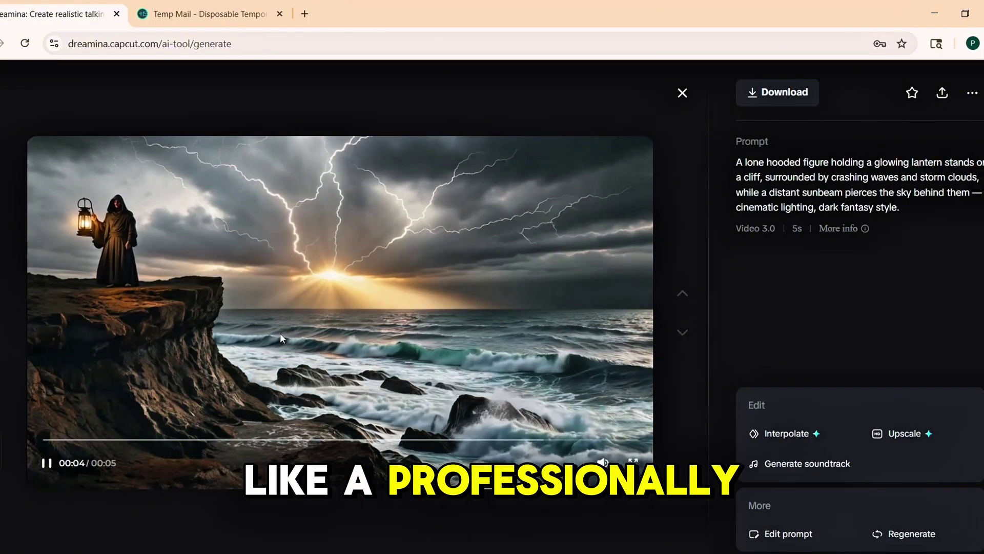
{"action": "left_click", "coordinate": [685, 96]}
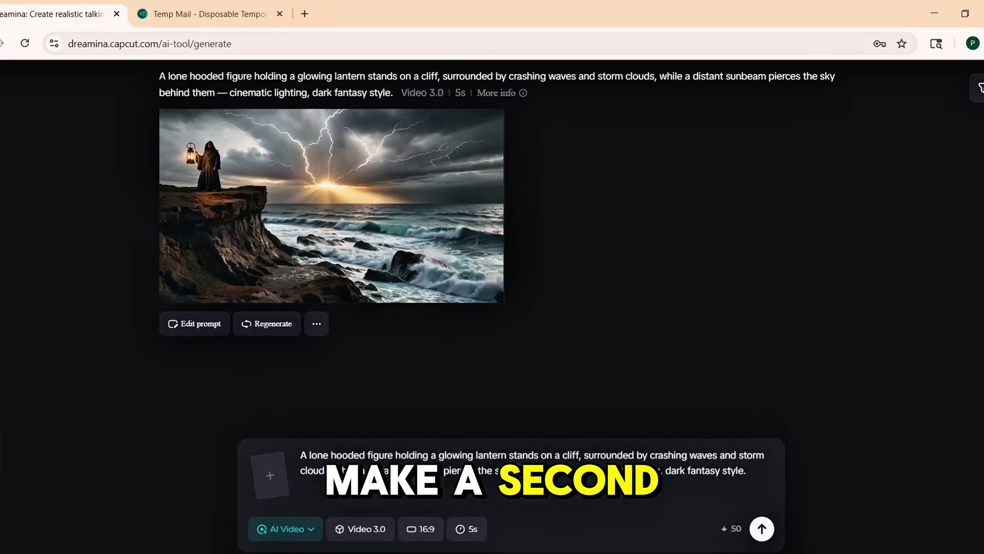
Replace the prompt with one about a futuristic monk levitating above a cyberpunk city rooftop, generate the video and open it.
{"action": "key", "text": "ctrl+a"}
{"action": "key", "text": "ctrl+v"}
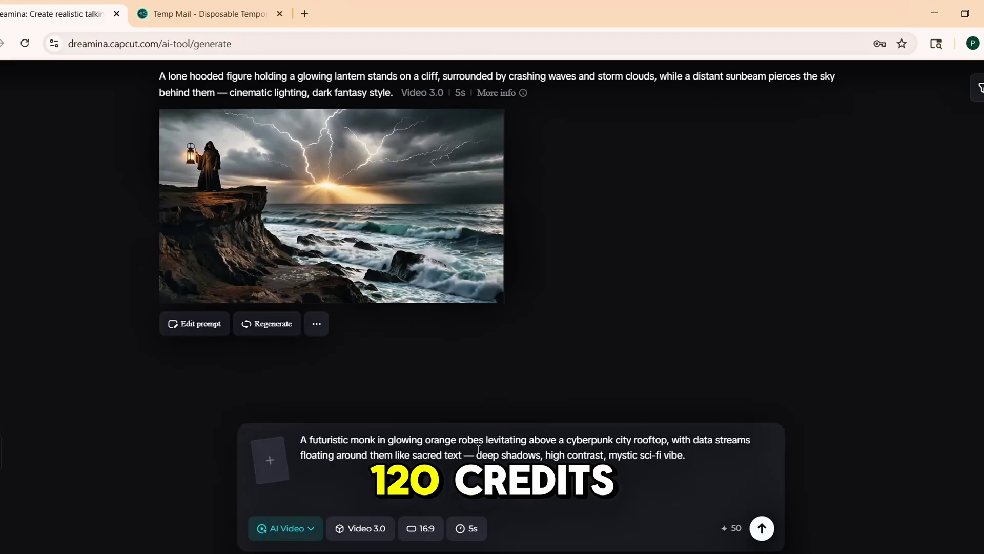
{"action": "left_click", "coordinate": [761, 531]}
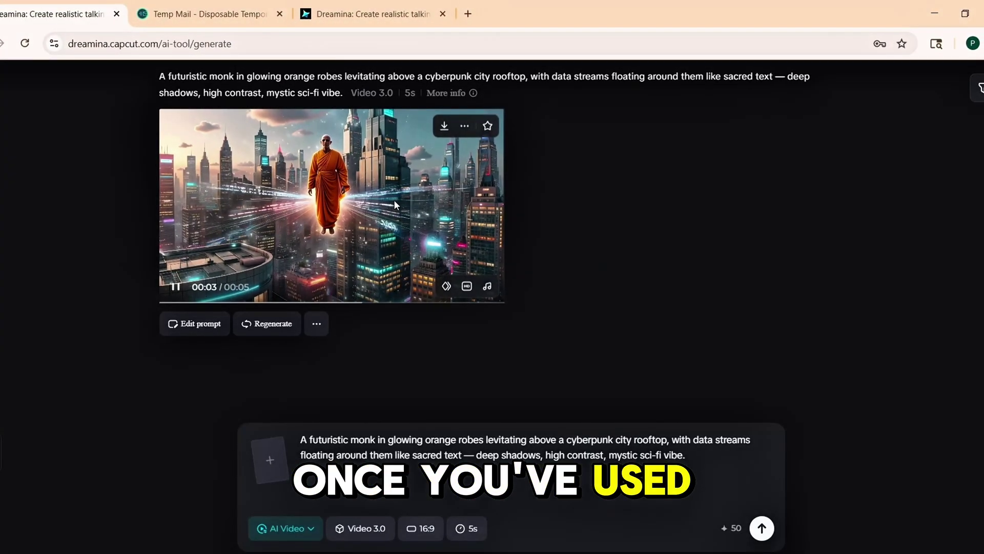
{"action": "left_click", "coordinate": [394, 200]}
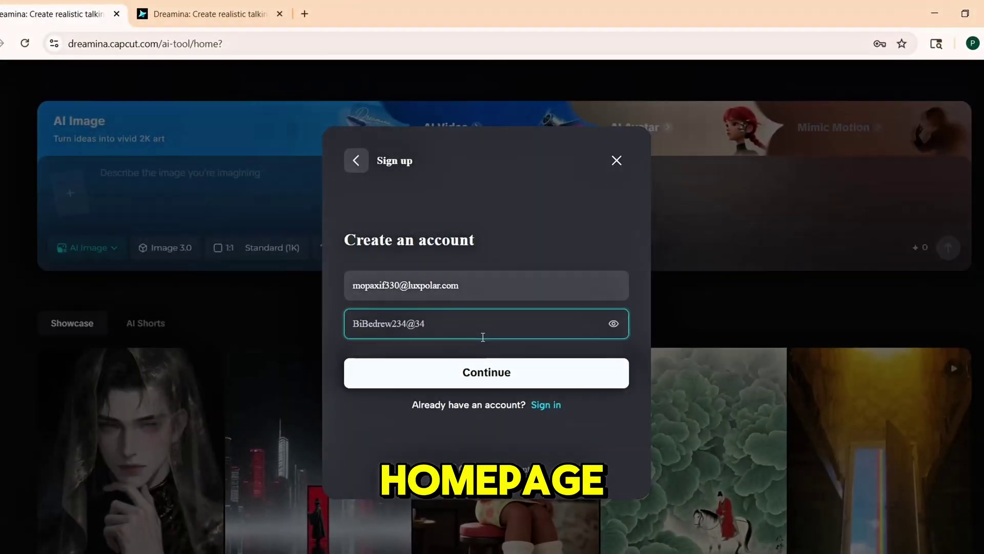
Submit the second account's sign-up form and take the verification code from the newest Dreamina message in Temp Mail back to Dreamina.
{"action": "left_click", "coordinate": [492, 373]}
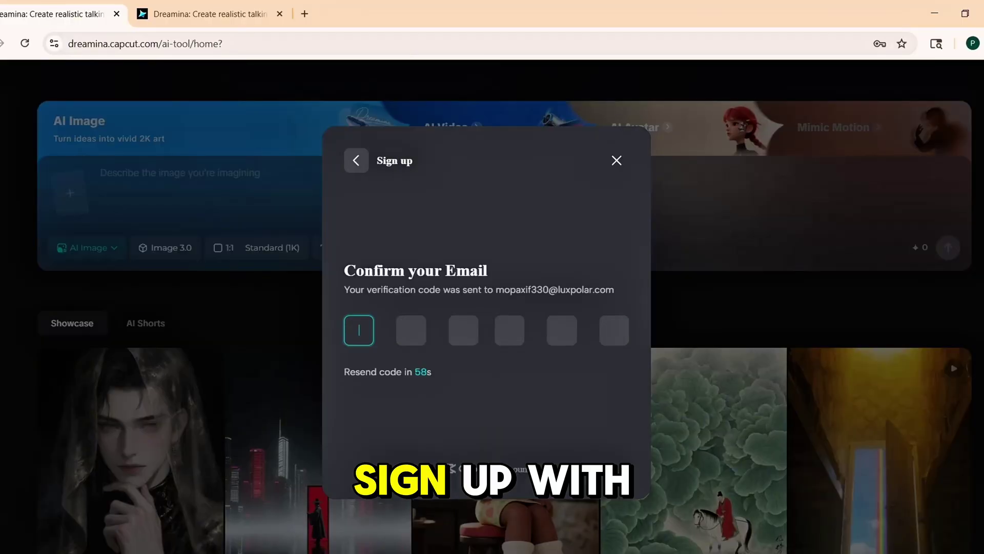
{"action": "mouse_move", "coordinate": [582, 553]}
{"action": "left_click", "coordinate": [582, 523]}
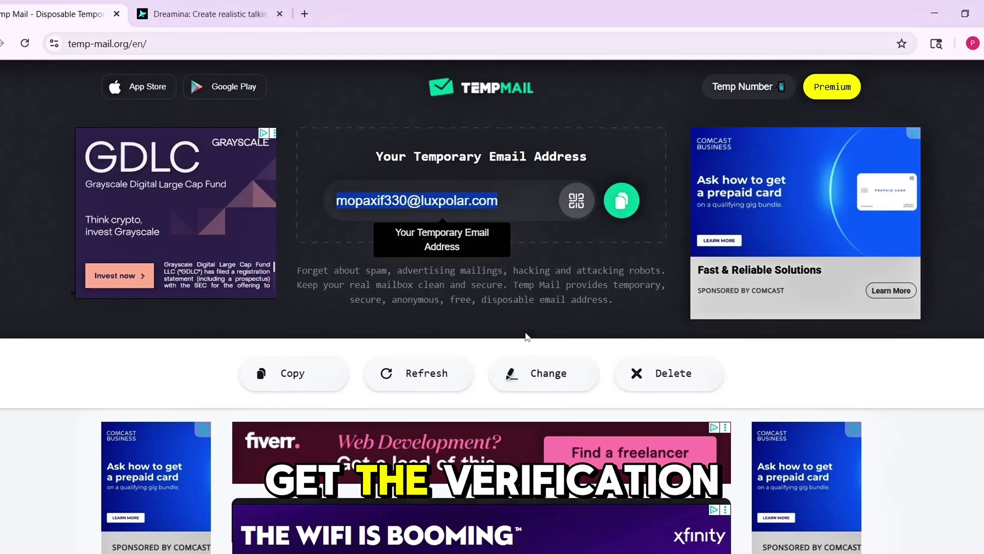
{"action": "scroll", "coordinate": [412, 246], "scroll_direction": "down", "scroll_amount": 5}
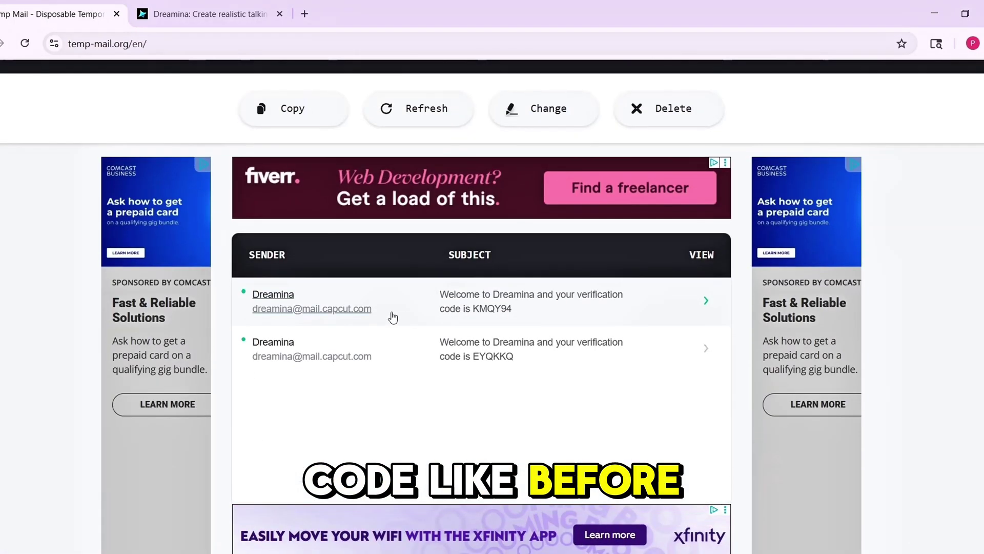
{"action": "left_click", "coordinate": [512, 297]}
{"action": "scroll", "coordinate": [585, 324], "scroll_direction": "down", "scroll_amount": 5}
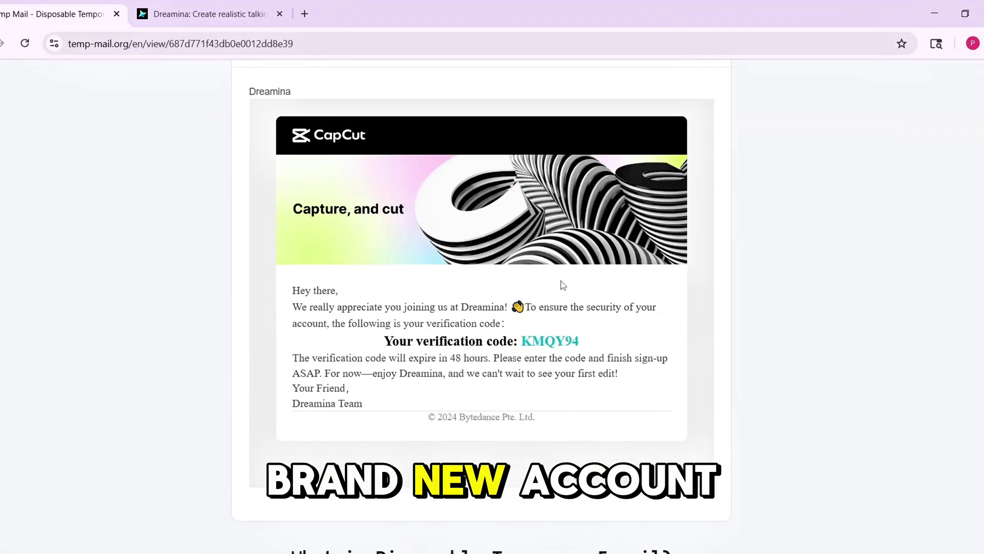
{"action": "double_click", "coordinate": [552, 341]}
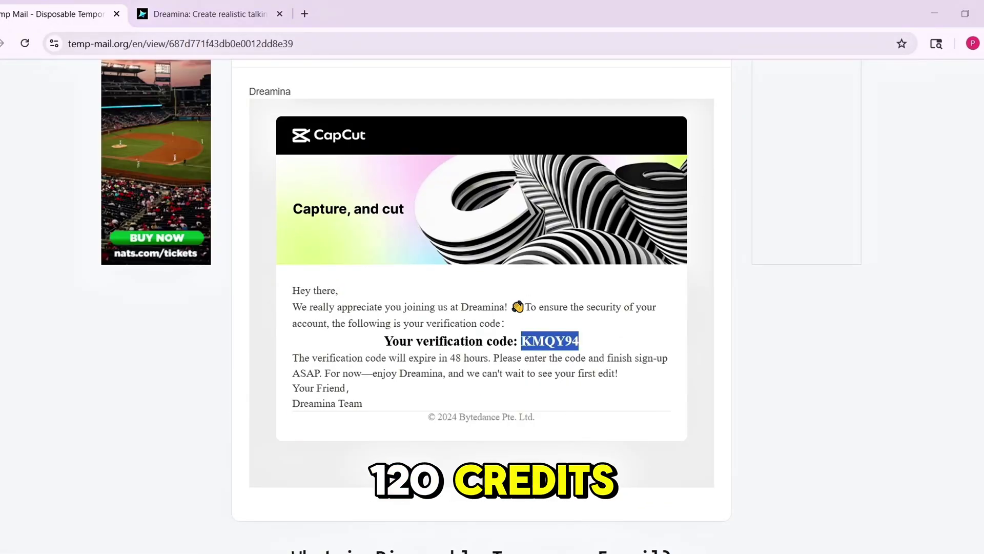
{"action": "key", "text": "alt+Tab"}
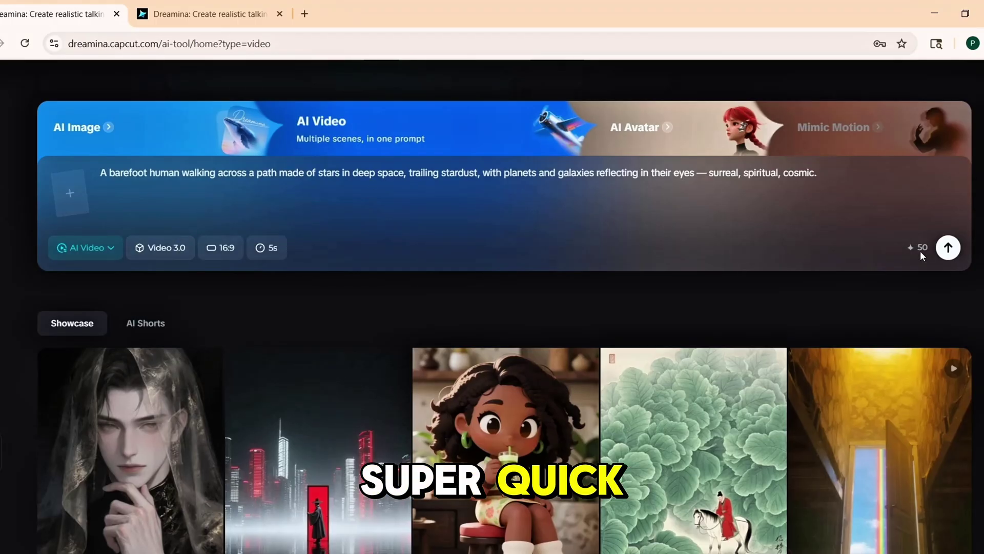
Generate the star-path video, and another from a prompt about a tribal-style figure of glowing geometric lines meditating in a VR-style digital jungle.
{"action": "left_click", "coordinate": [948, 248]}
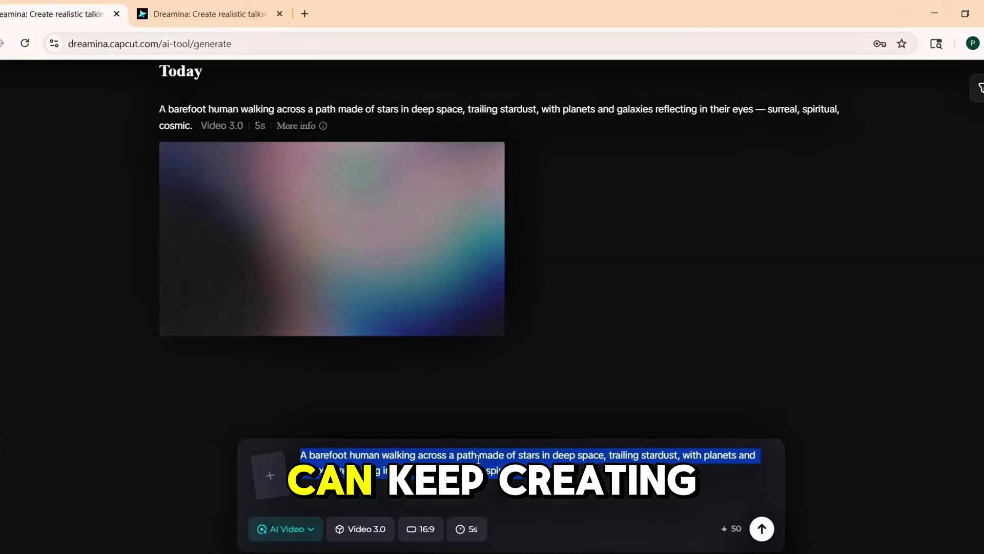
{"action": "key", "text": "ctrl+v"}
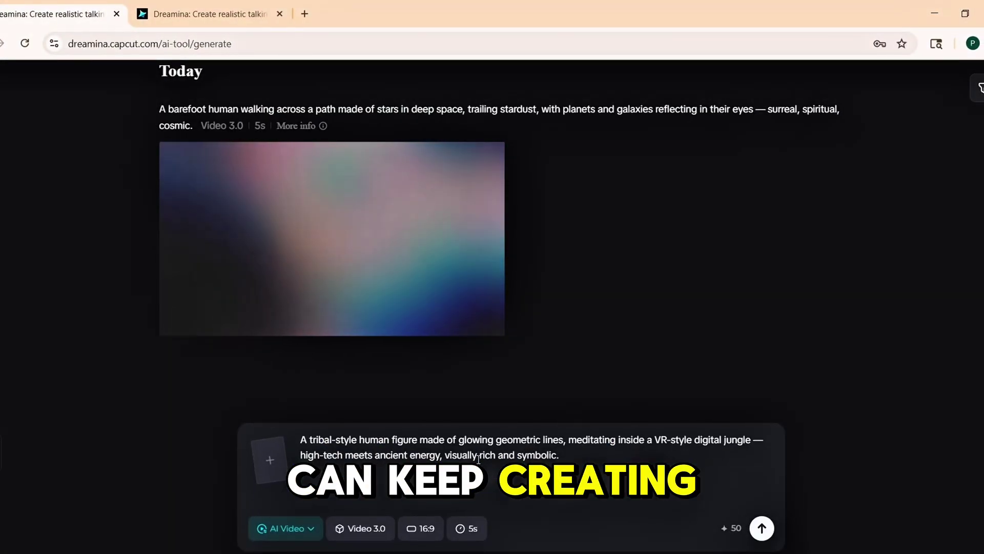
{"action": "left_click", "coordinate": [762, 528]}
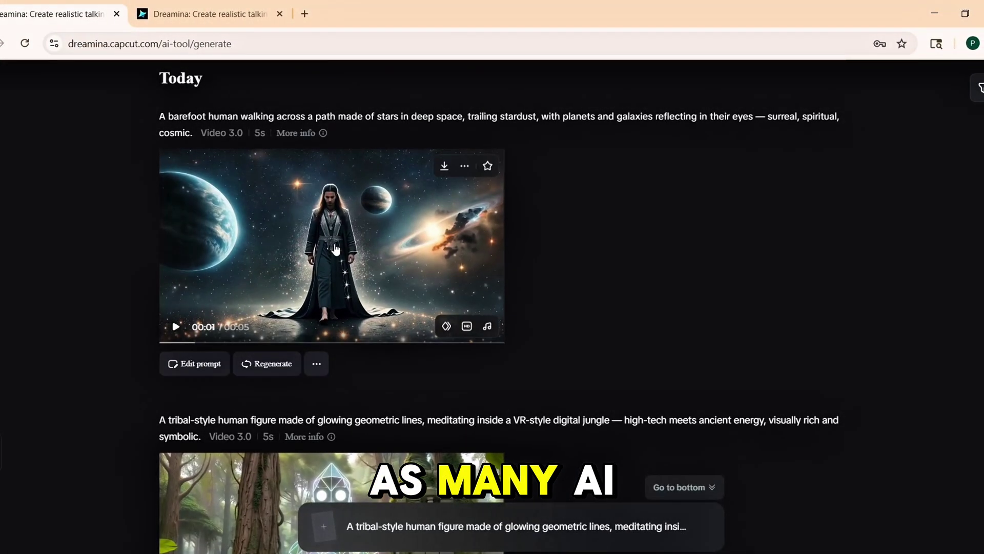
Open the generated video of the barefoot human in deep space in the large preview.
{"action": "left_click", "coordinate": [395, 274]}
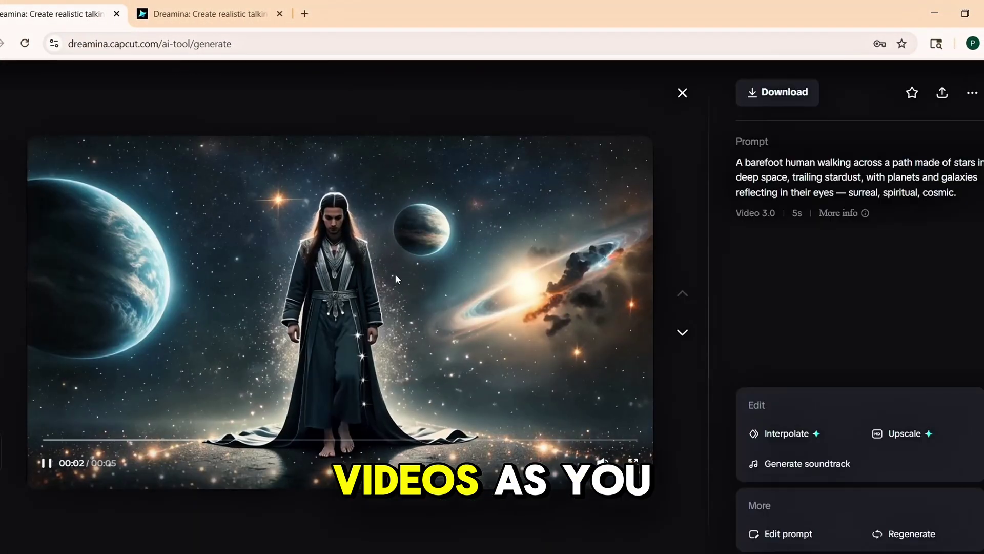
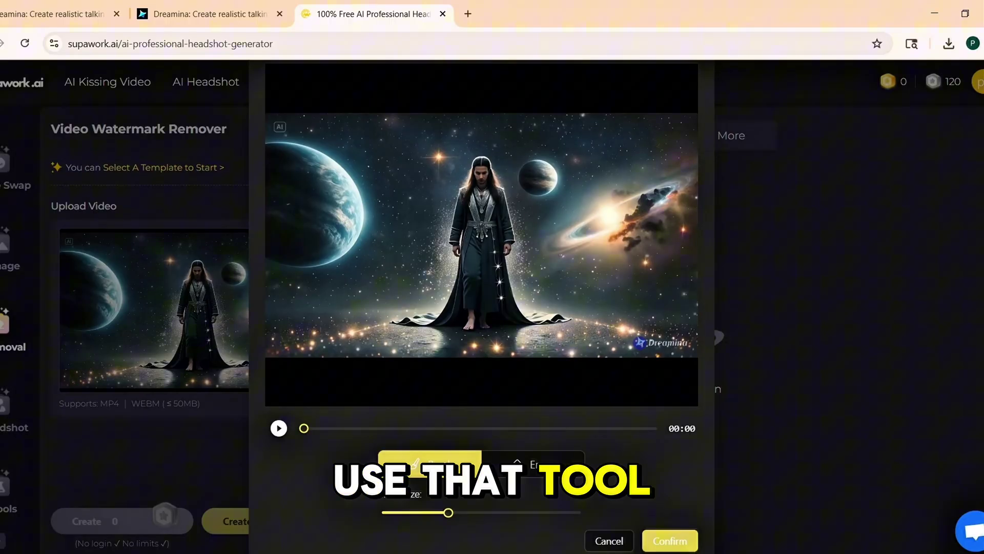
In Supawork's Video Watermark Remover, brush over the Dreamina watermark on the deep-space video, confirm the mask and start the removal.
{"action": "left_click_drag", "start_coordinate": [636, 343], "coordinate": [655, 342]}
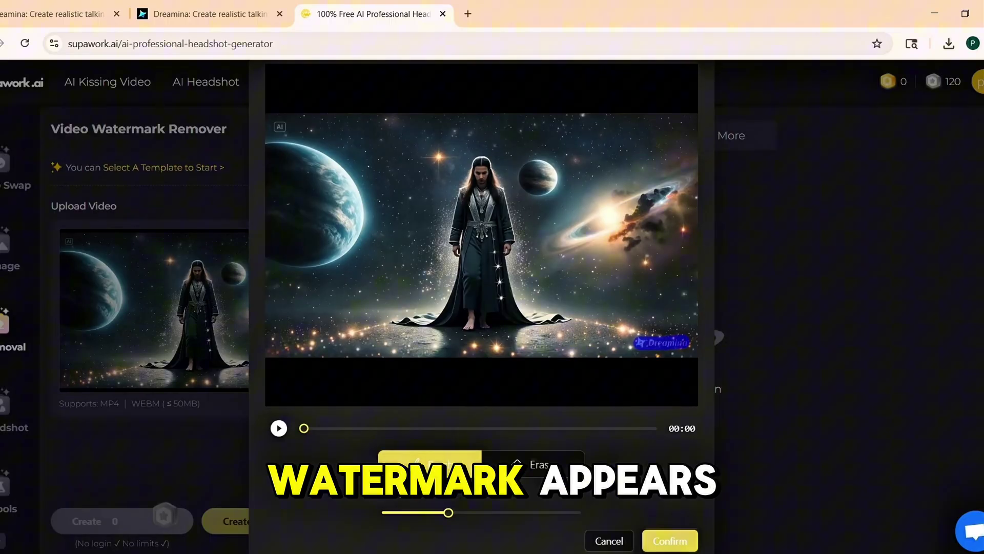
{"action": "left_click", "coordinate": [667, 541]}
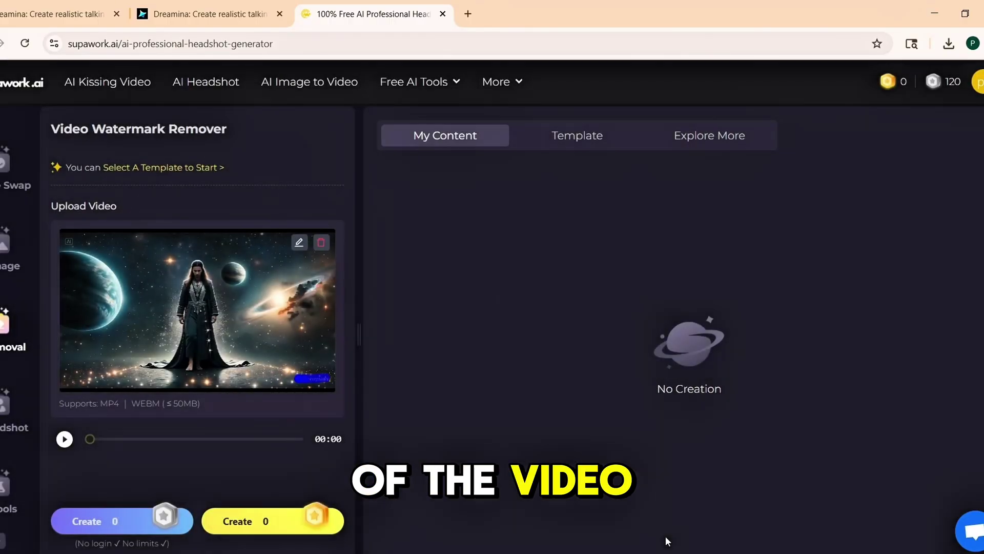
{"action": "left_click", "coordinate": [282, 523]}
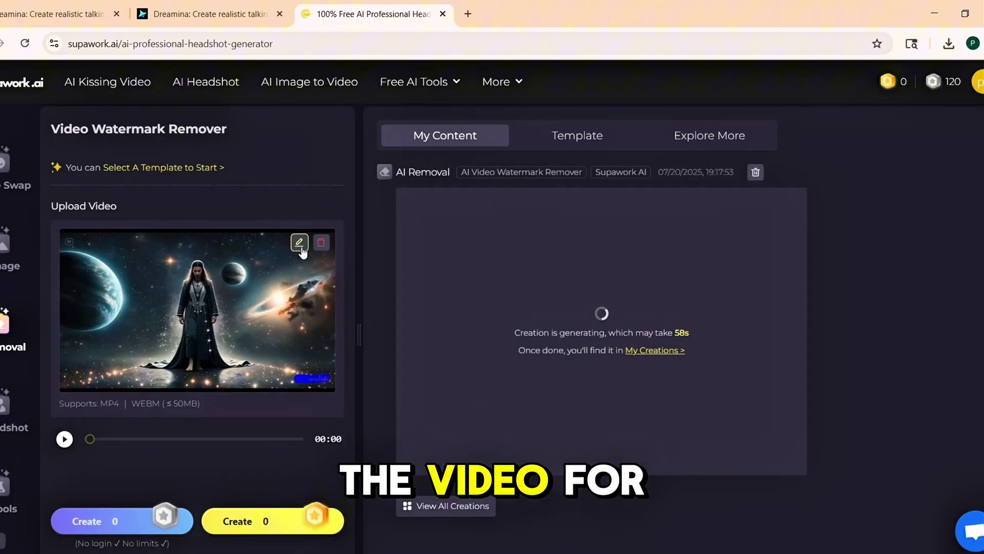
Replace the uploaded video with the glowing geometric jungle figure, confirm the mask over its Dreamina watermark and start the removal.
{"action": "left_click", "coordinate": [321, 243]}
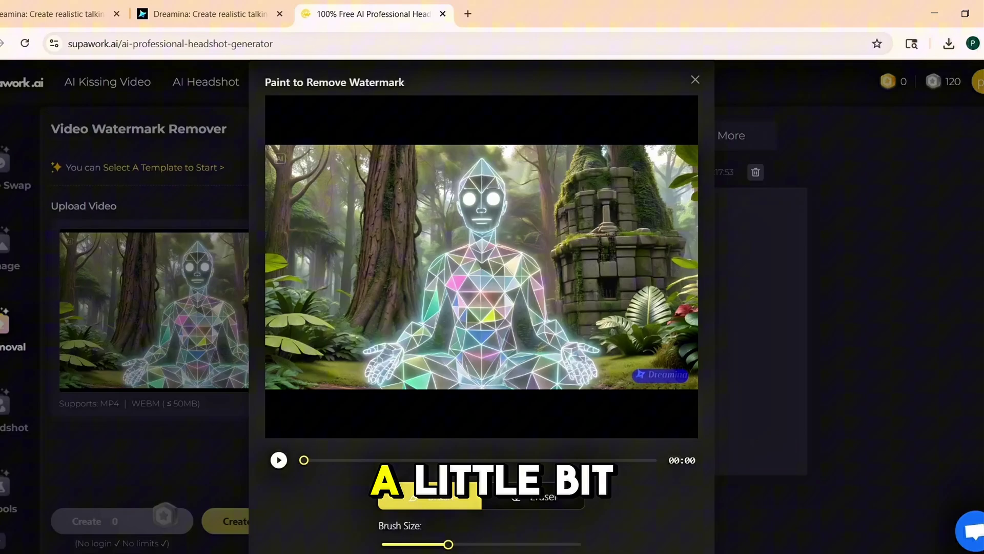
{"action": "scroll", "coordinate": [657, 498], "scroll_direction": "down", "scroll_amount": 2}
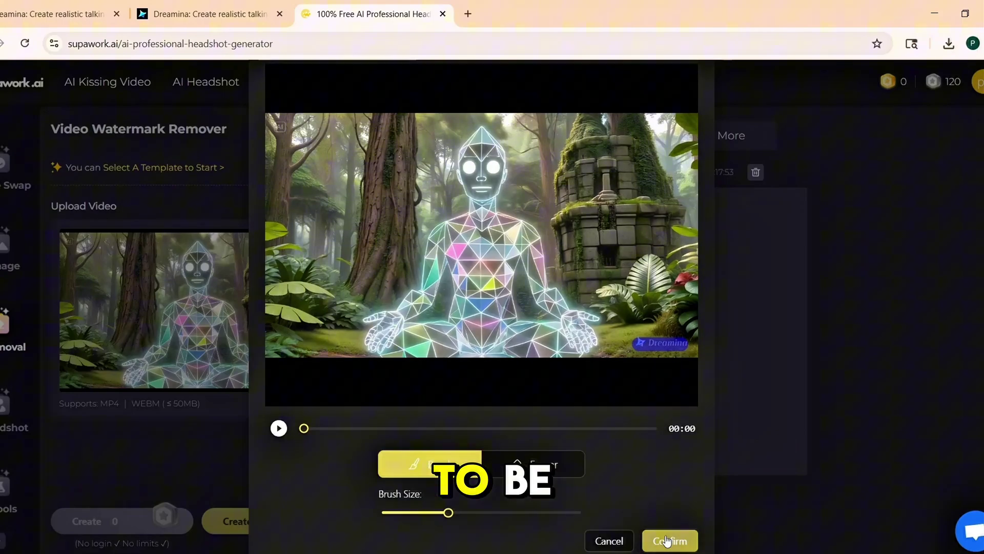
{"action": "left_click", "coordinate": [667, 539]}
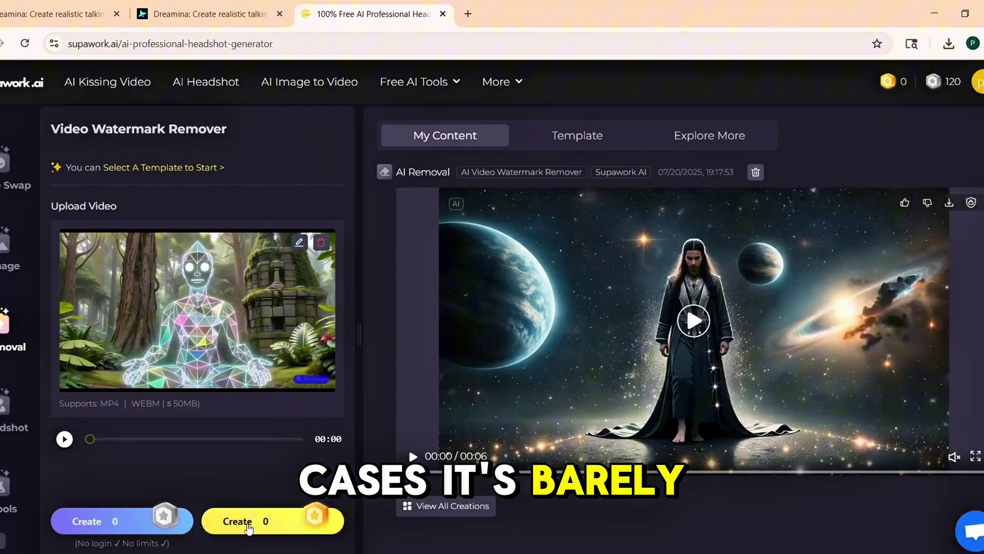
{"action": "left_click", "coordinate": [248, 526]}
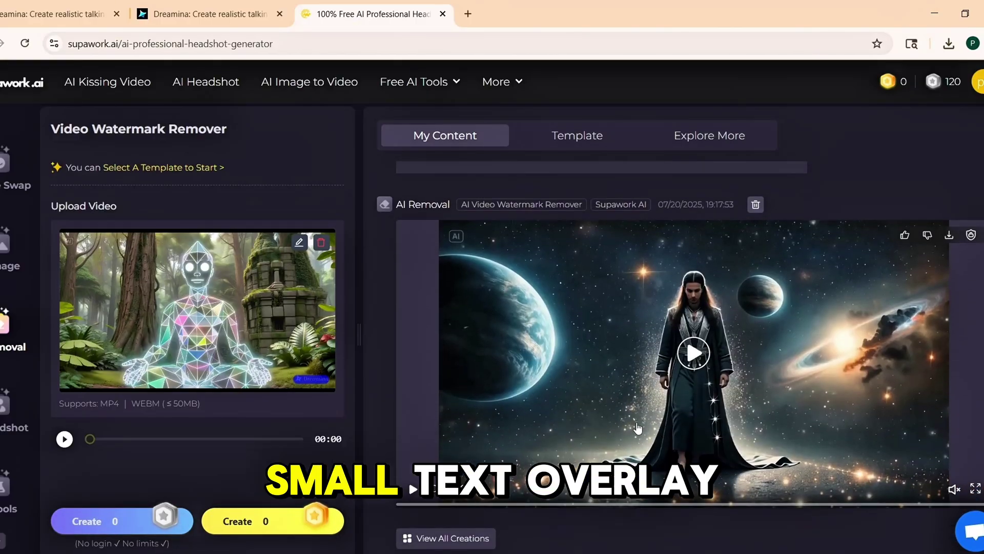
Check the processed deep-space video in full screen, then return to the watermark remover.
{"action": "left_click", "coordinate": [976, 489]}
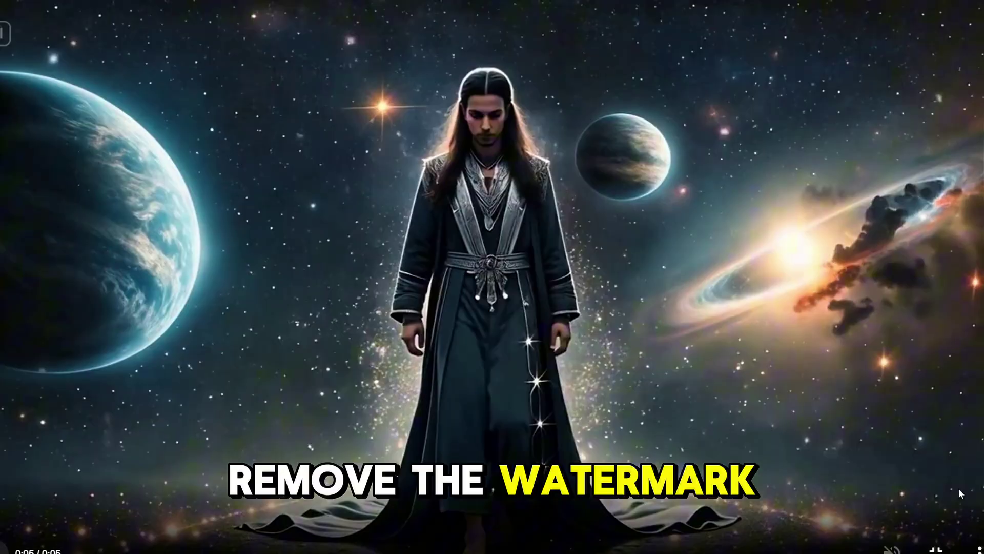
{"action": "key", "text": "Escape"}
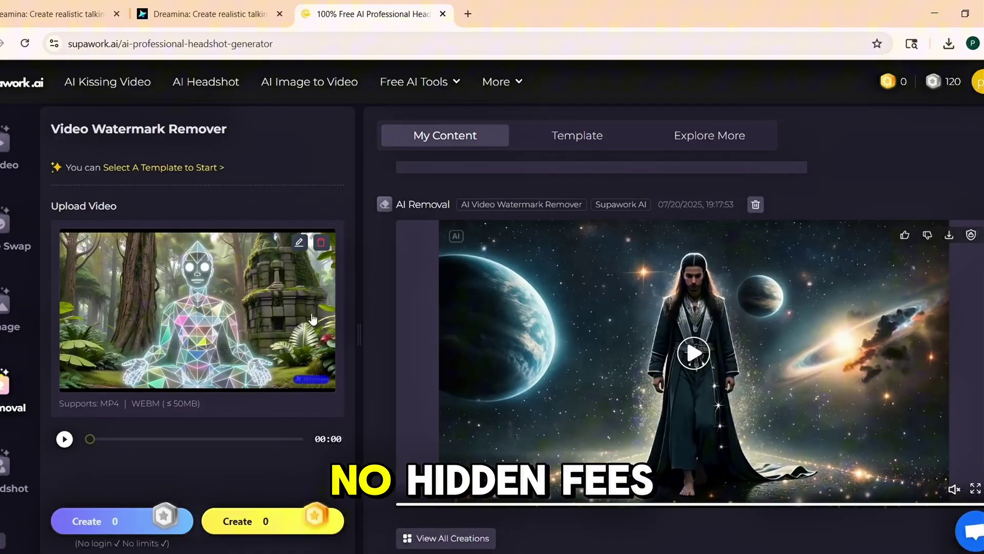
Reopen the jungle video's mask, brush over the AI badge in the frame's corner as well, confirm and run the removal again.
{"action": "left_click", "coordinate": [263, 302]}
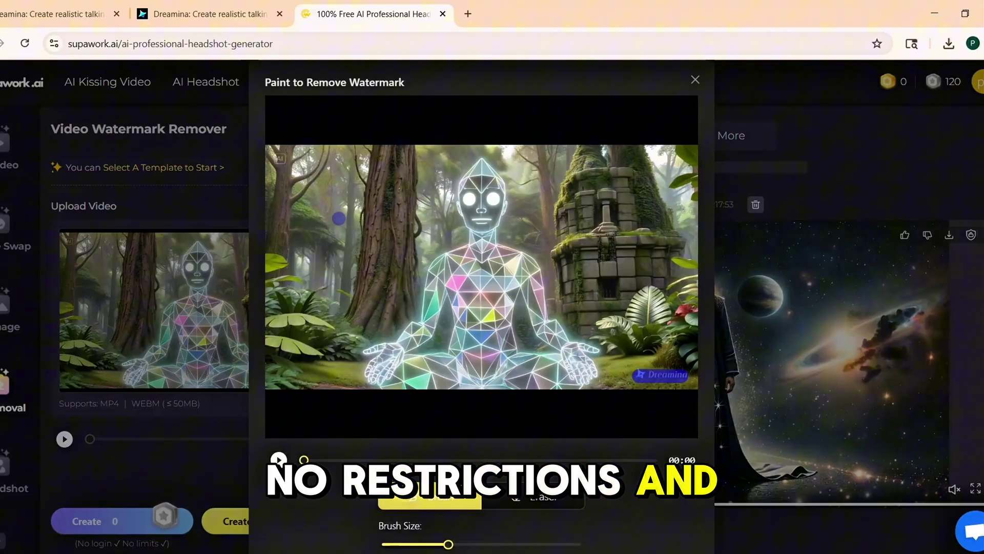
{"action": "right_click", "coordinate": [275, 159]}
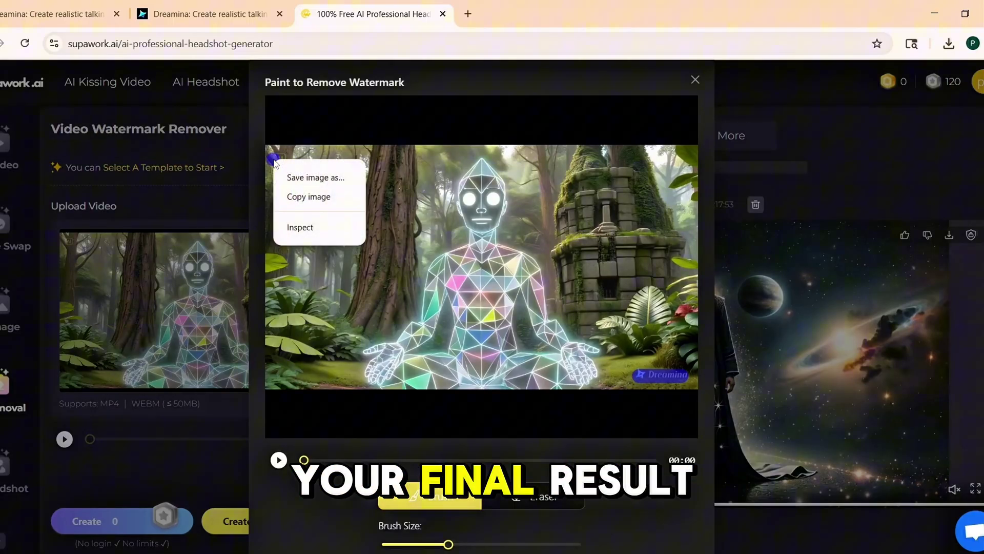
{"action": "left_click", "coordinate": [278, 159]}
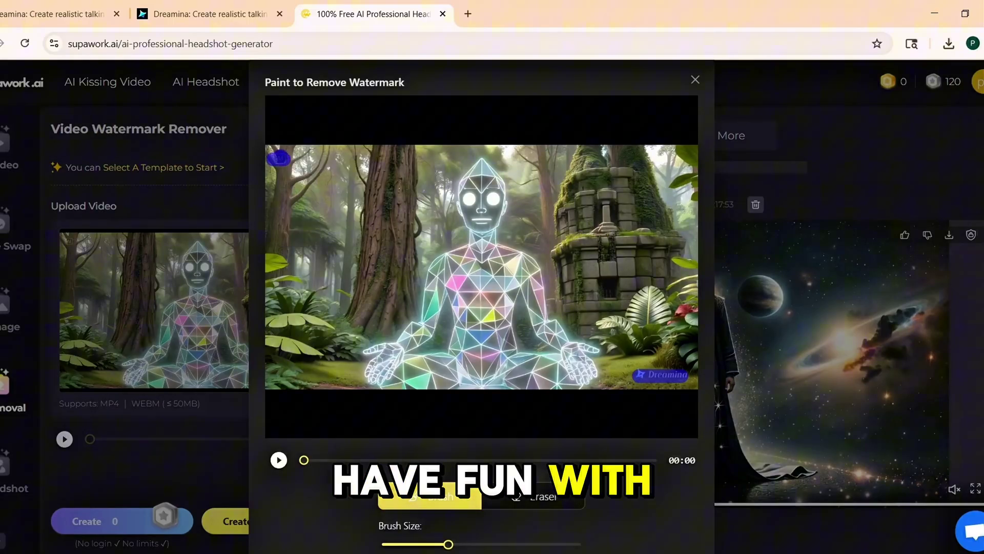
{"action": "scroll", "coordinate": [628, 527], "scroll_direction": "down", "scroll_amount": 1}
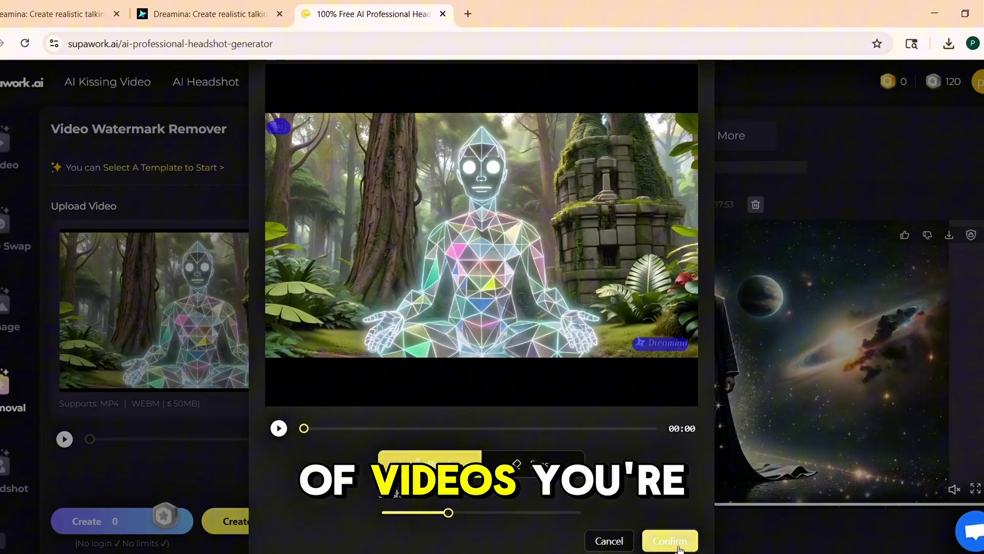
{"action": "left_click", "coordinate": [669, 541]}
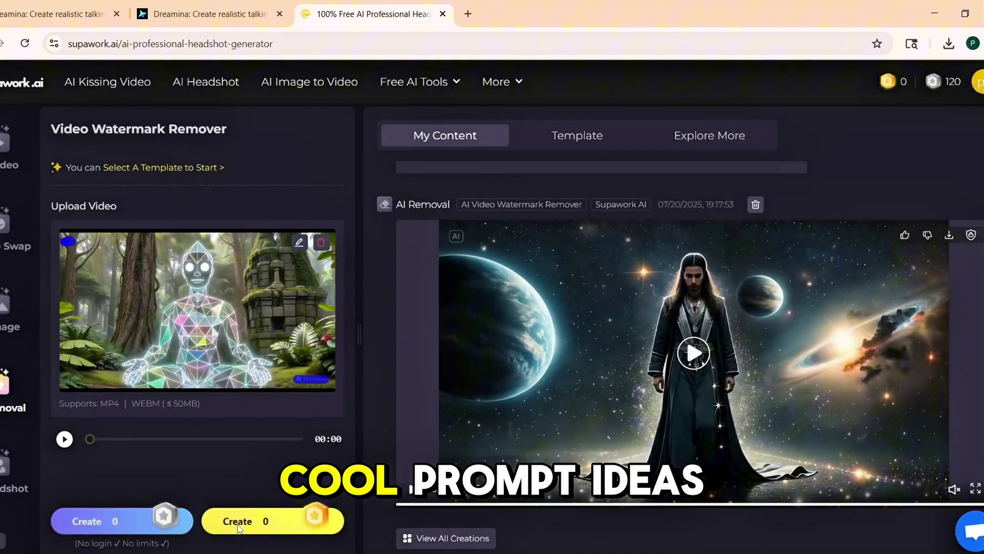
{"action": "left_click", "coordinate": [239, 524]}
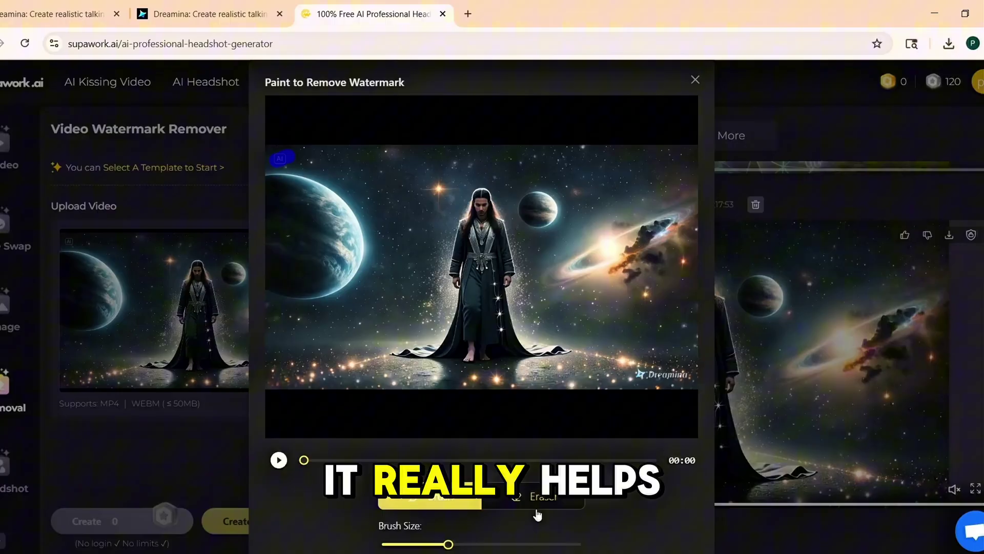
Confirm the AI badge mask on the deep-space video, reopen it to brush over the Dreamina watermark too, and confirm the combined mask.
{"action": "scroll", "coordinate": [537, 515], "scroll_direction": "down", "scroll_amount": 1}
{"action": "left_click", "coordinate": [670, 542]}
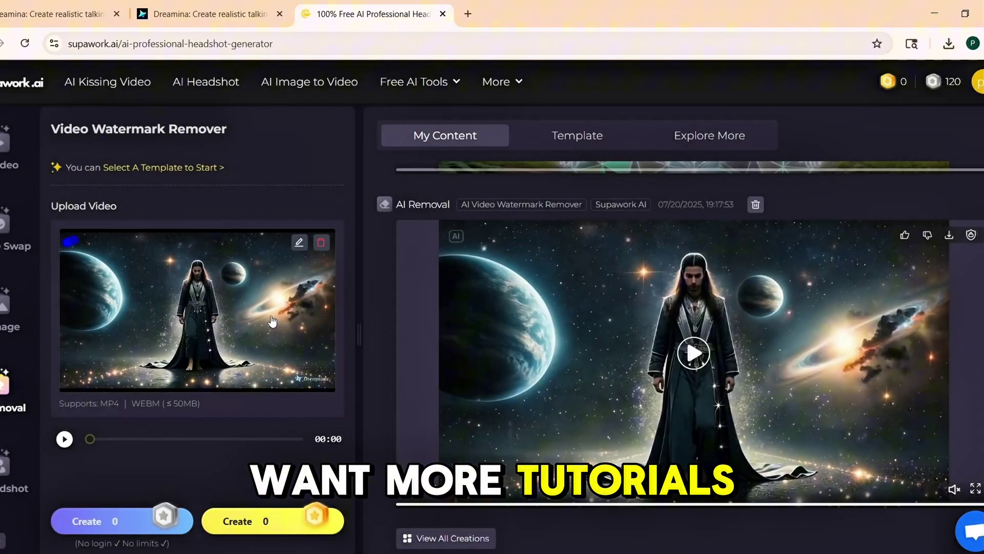
{"action": "left_click", "coordinate": [299, 242]}
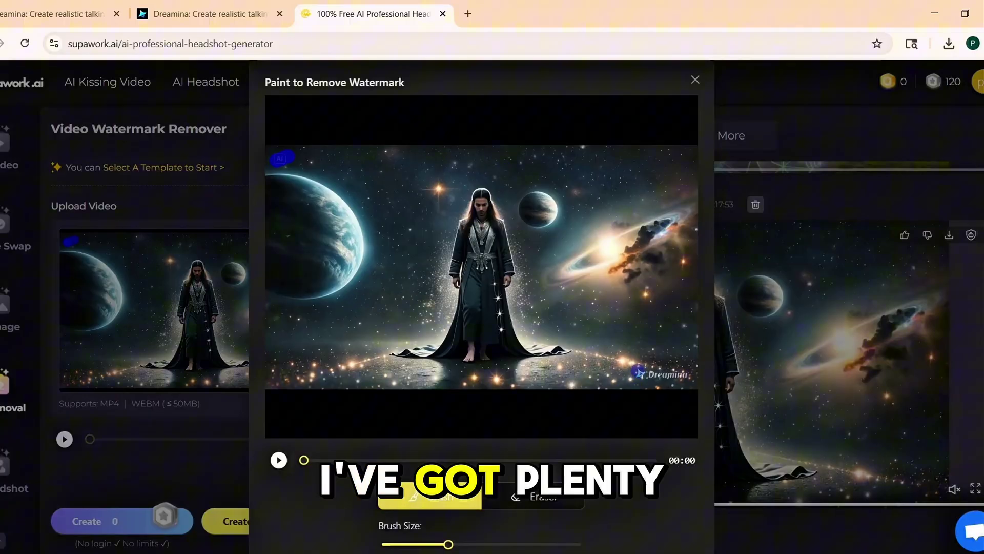
{"action": "left_click_drag", "start_coordinate": [643, 373], "coordinate": [667, 373]}
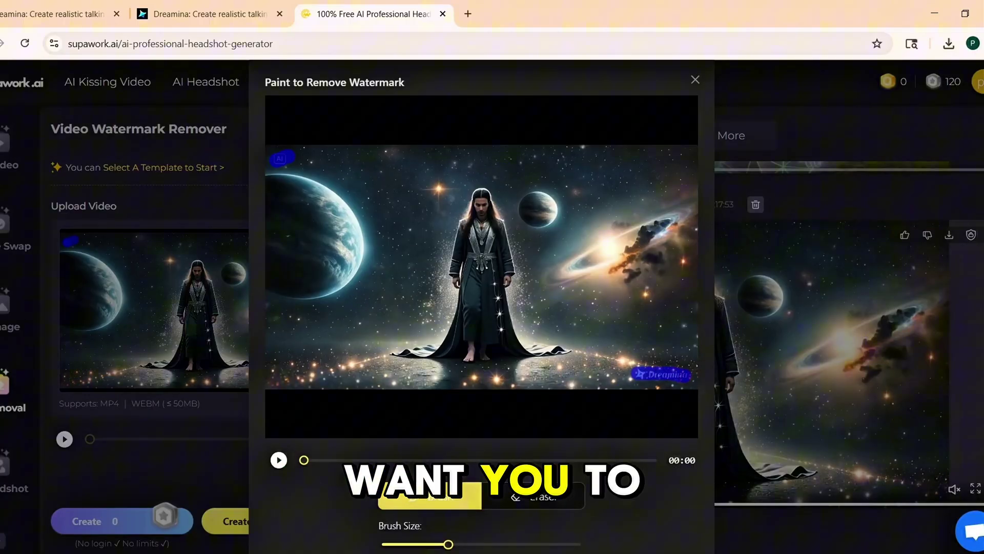
{"action": "scroll", "coordinate": [666, 463], "scroll_direction": "down", "scroll_amount": 1}
{"action": "left_click", "coordinate": [671, 544]}
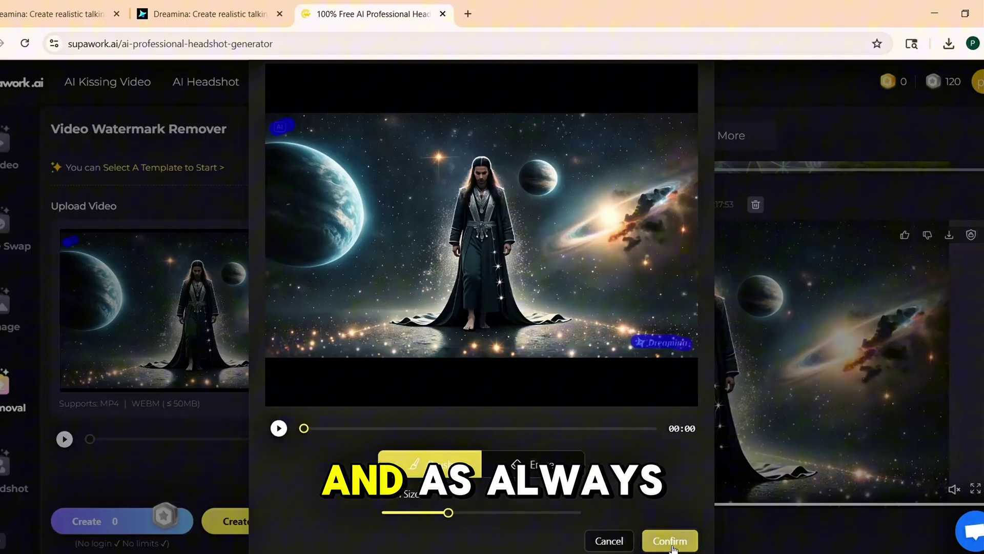